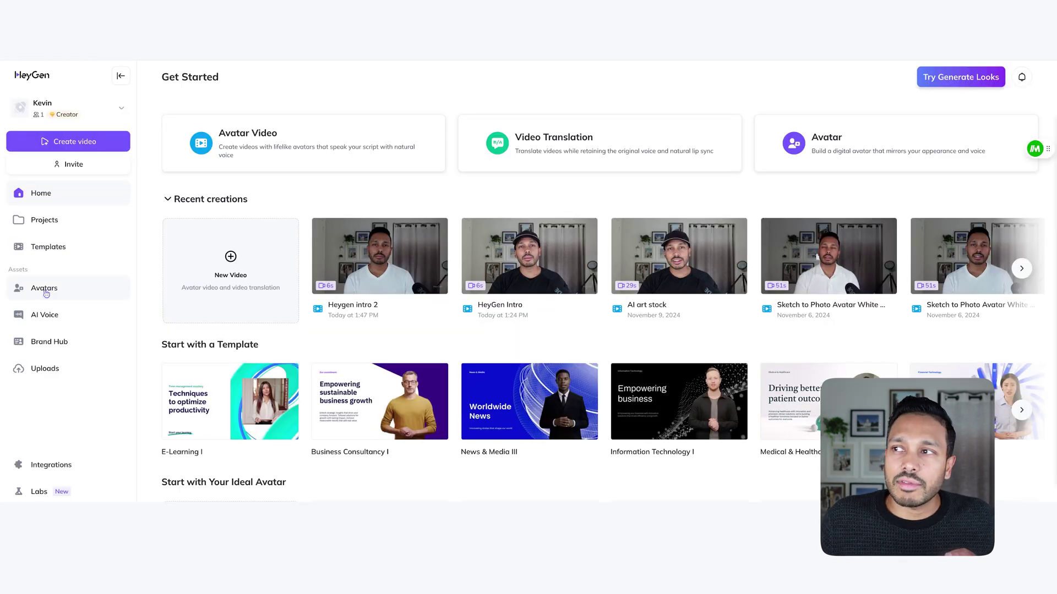
Go to the Avatars page to begin uploading new avatar footage
click(45, 289)
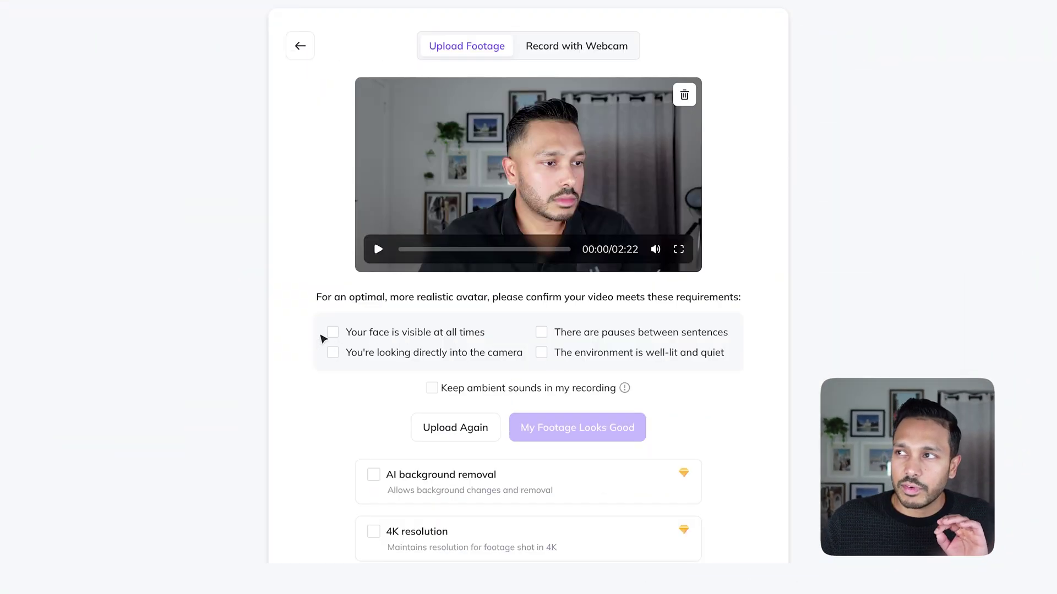
Confirm the four requirements (visible face, camera gaze, good lighting, pauses) and submit the footage
click(340, 334)
click(505, 356)
click(571, 356)
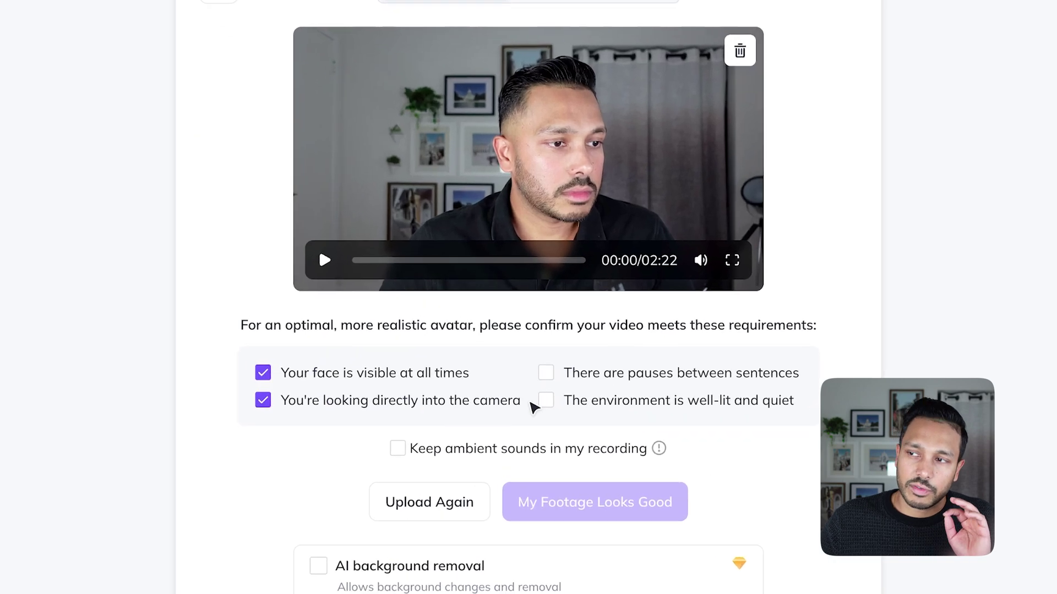
click(615, 374)
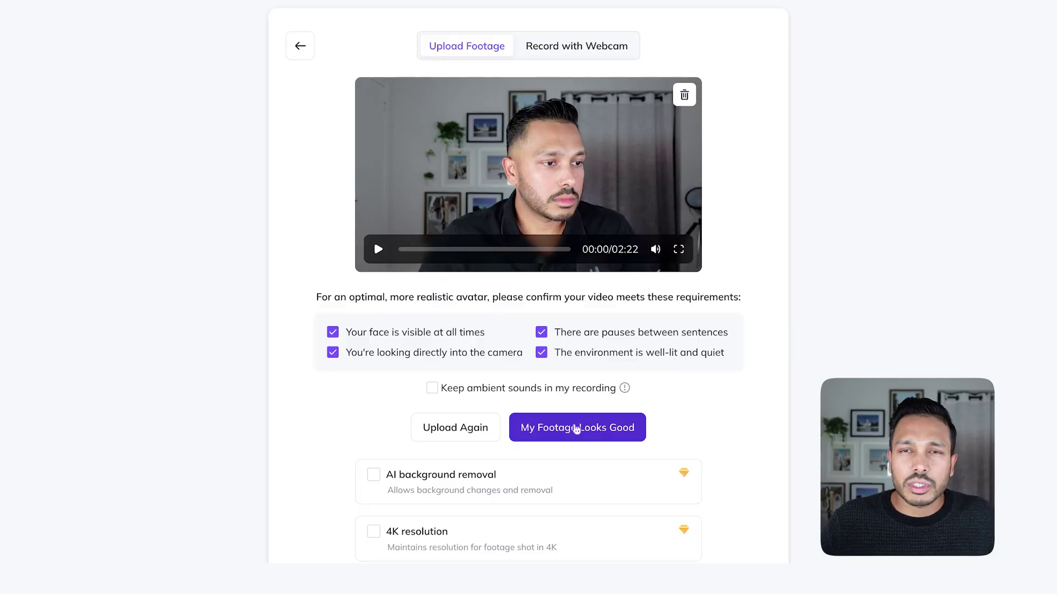
click(576, 428)
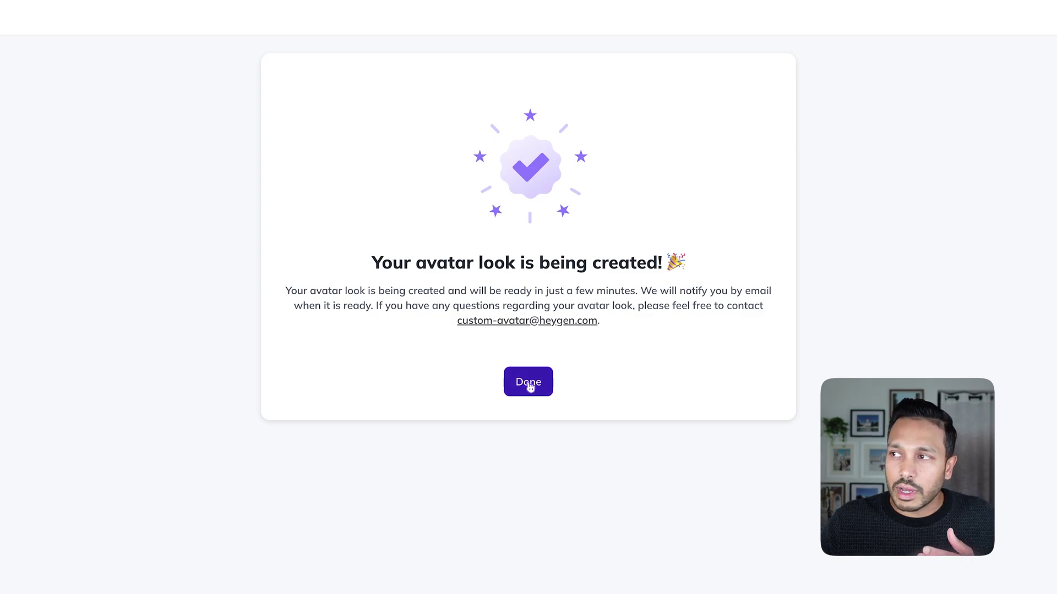
Dismiss the confirmation, then preview the new avatar.mov look and close the preview
click(529, 382)
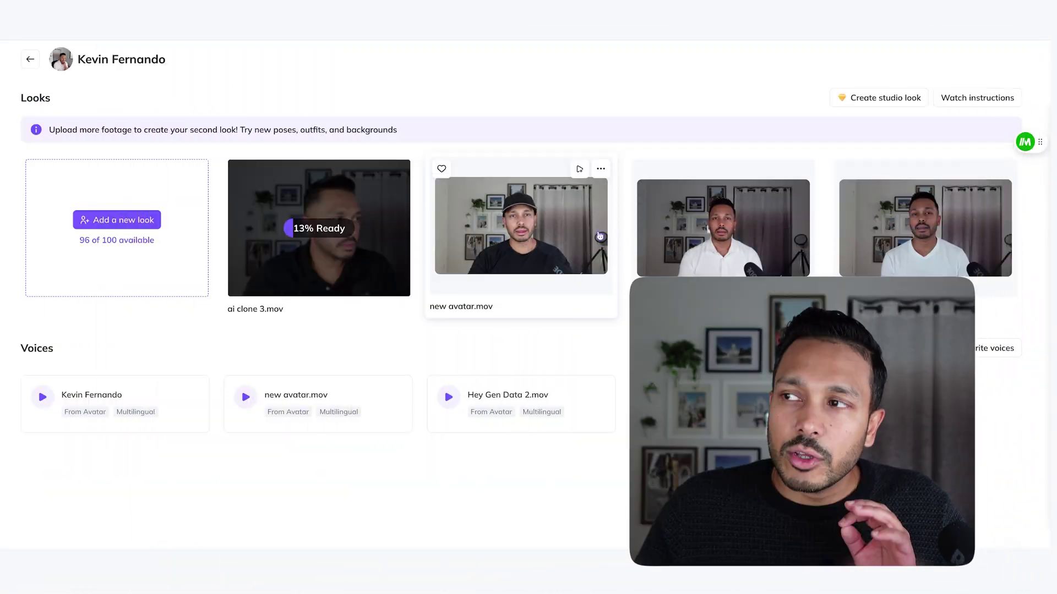
click(600, 235)
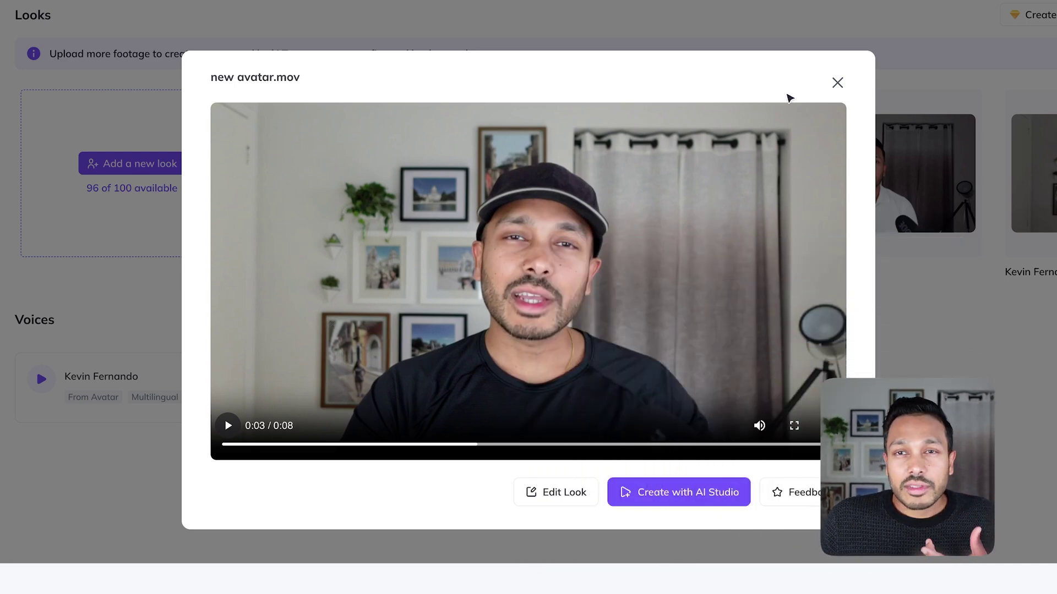
click(837, 82)
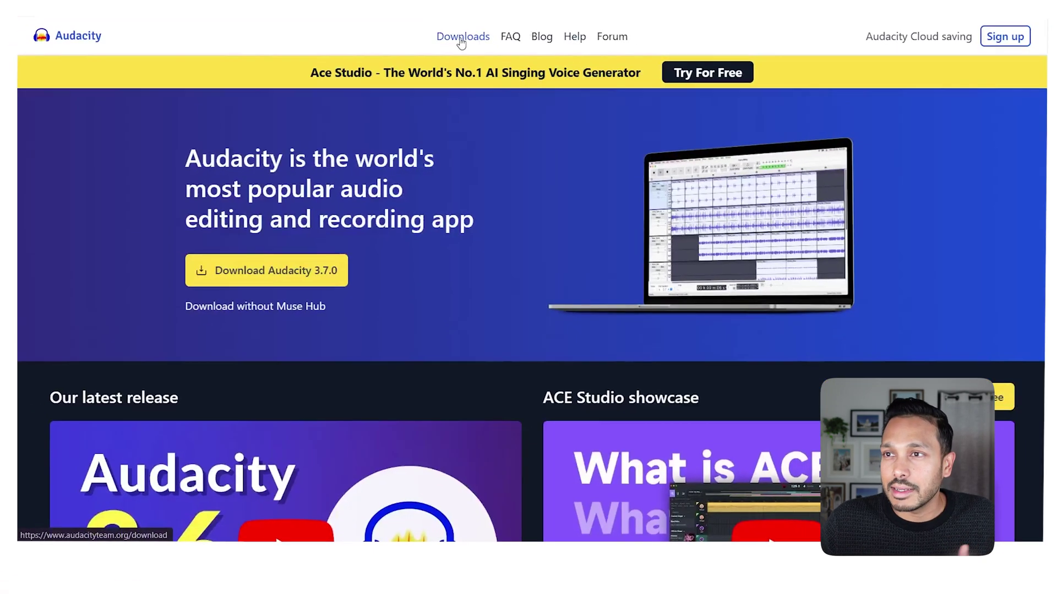
Go to the Downloads page on audacityteam.org
click(498, 74)
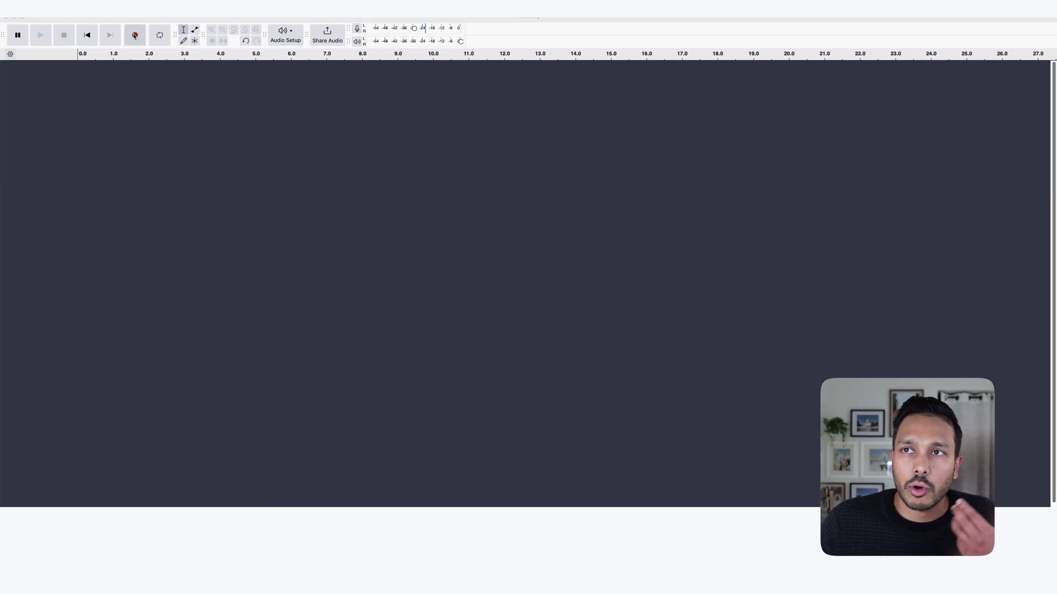
Record a short voice take and split the clip at about 1.9 s
click(135, 35)
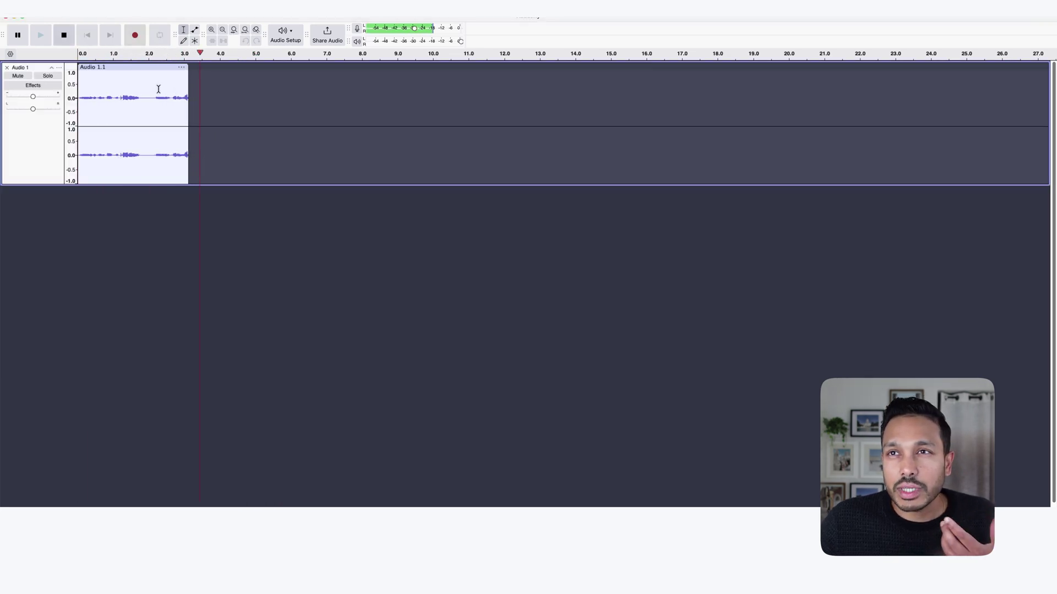
click(64, 35)
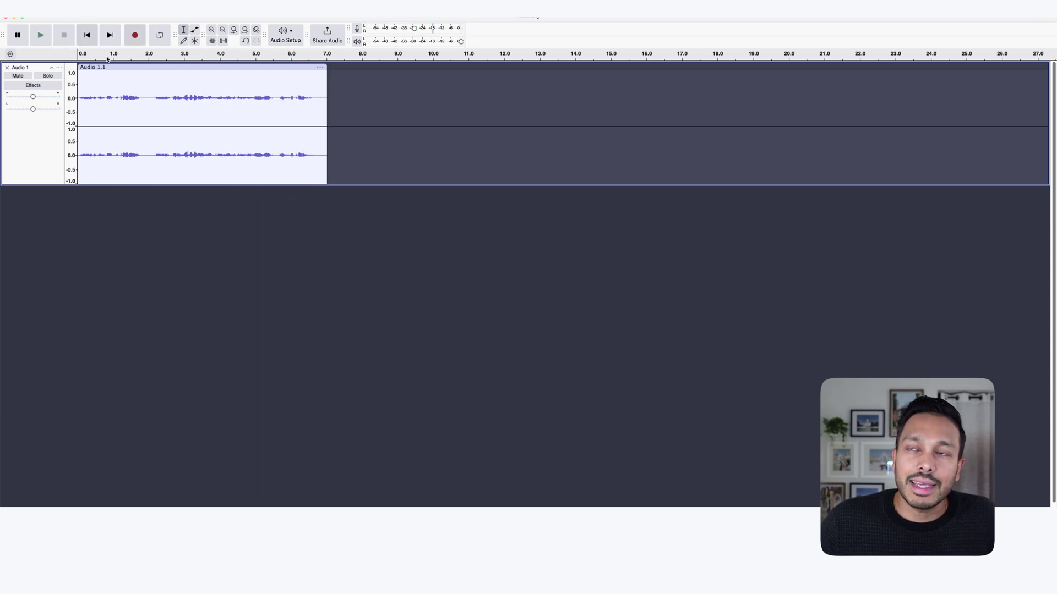
click(144, 73)
right_click(145, 73)
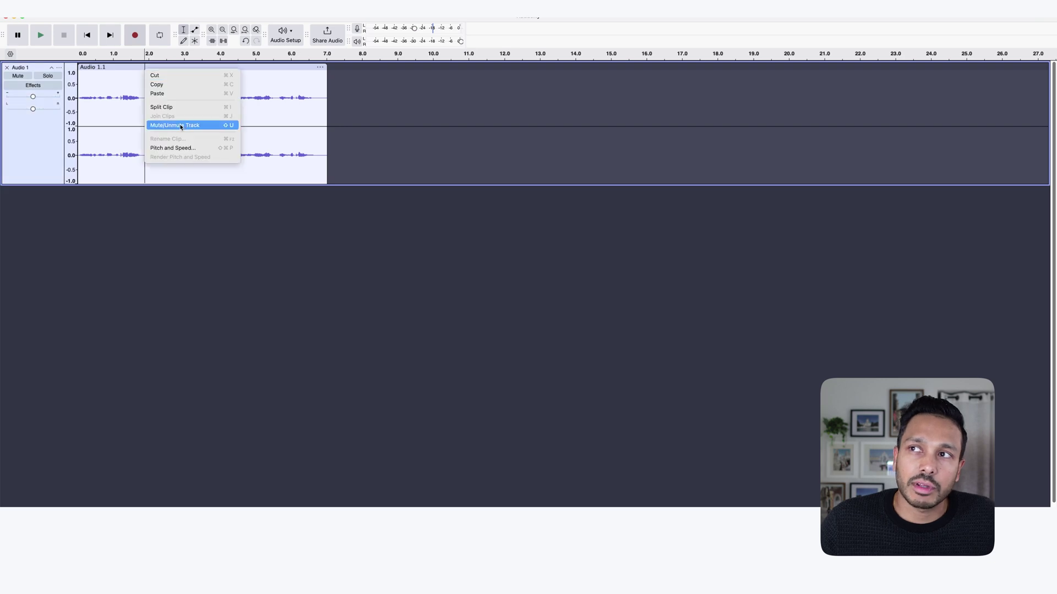
click(182, 107)
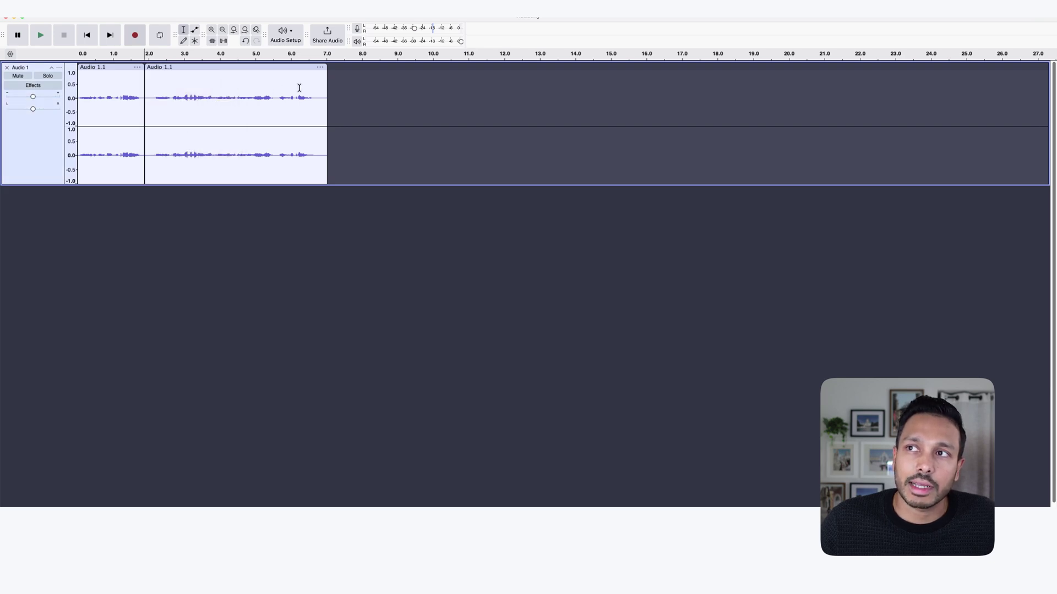
Split again at 5.5 s, delete the middle clip and close the gap
click(273, 78)
right_click(273, 78)
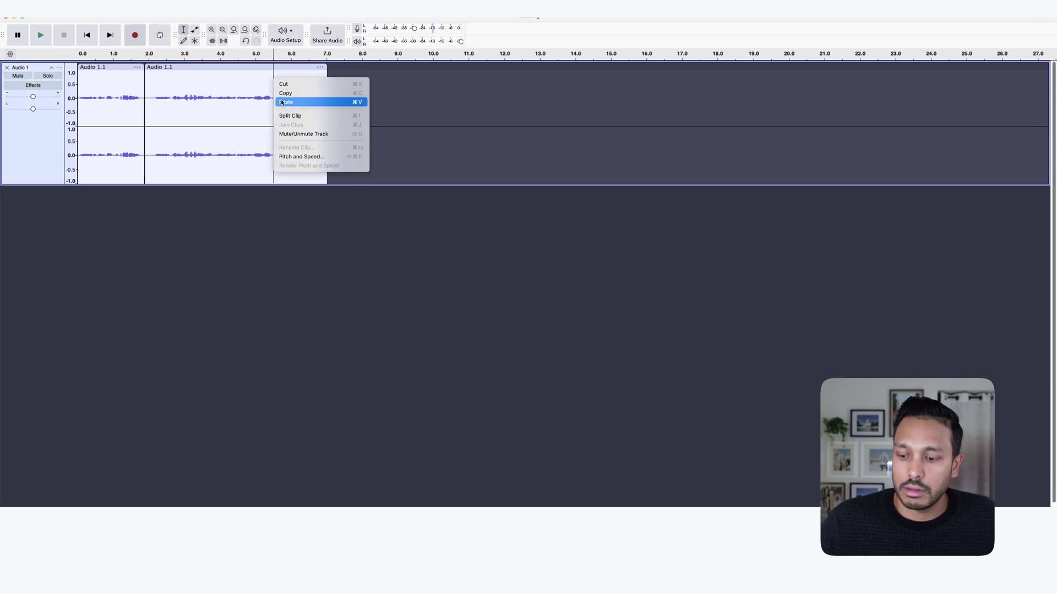
click(284, 116)
click(212, 68)
key(BackSpace)
drag(277, 71, 150, 70)
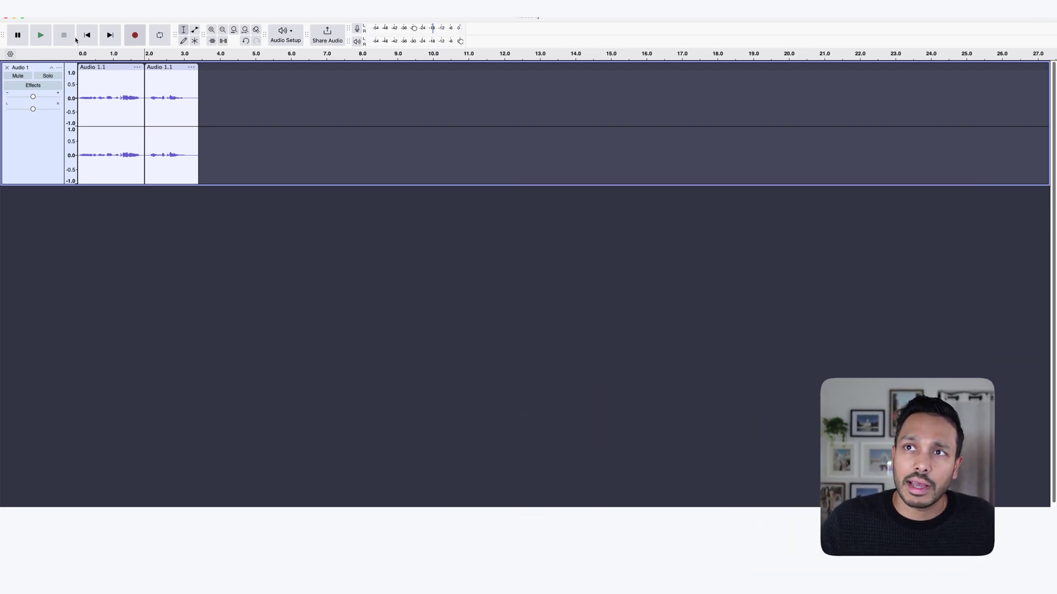
Bring up the options menu for the trimmed clip
right_click(87, 64)
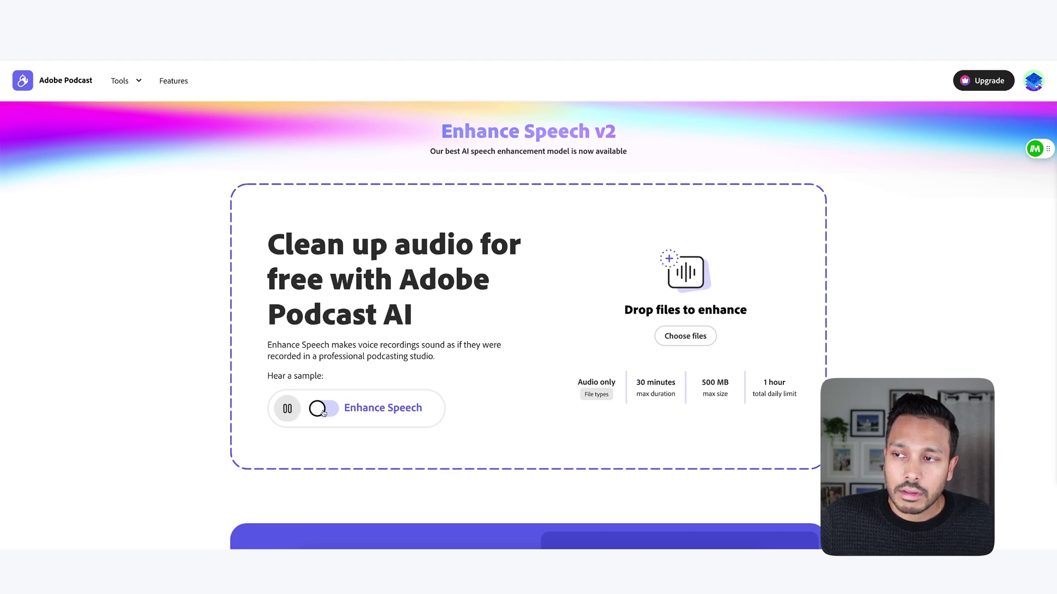
Switch the Enhance Speech sample to enhanced and stop its playback
click(323, 412)
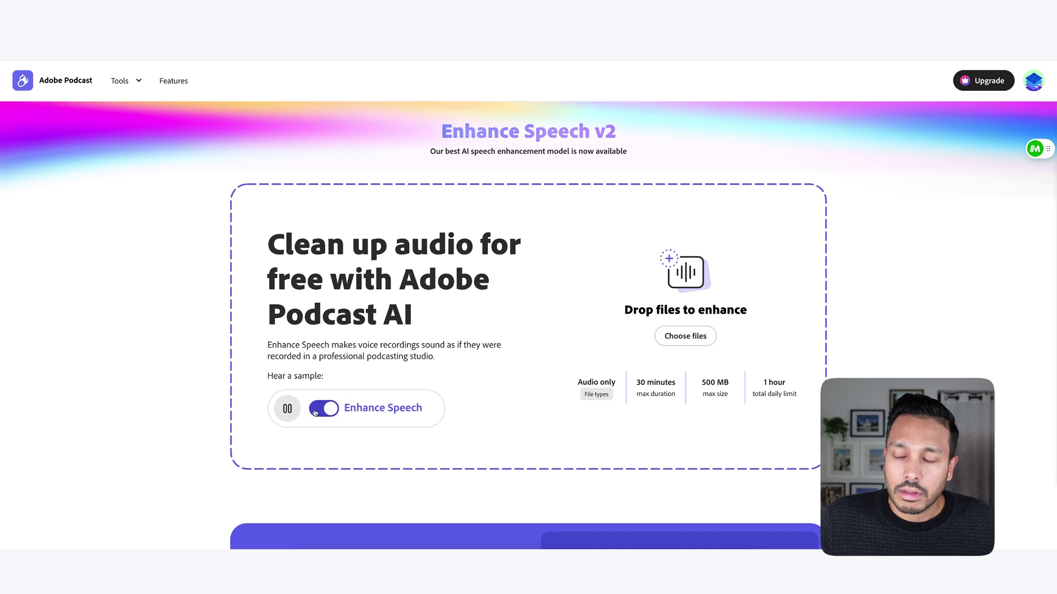
click(286, 409)
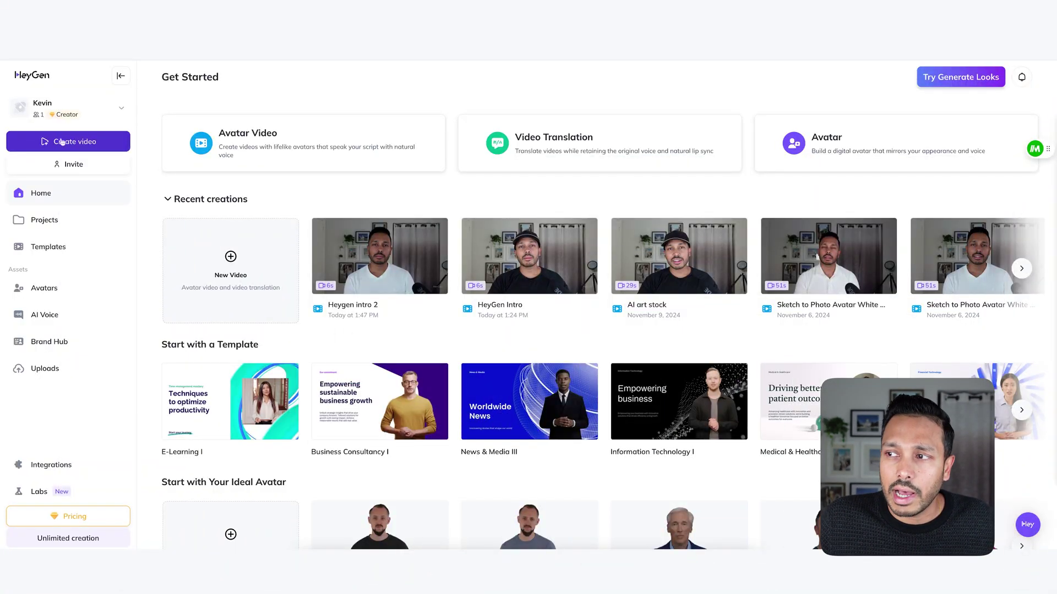
Create a new landscape avatar video from scratch
click(62, 142)
click(445, 328)
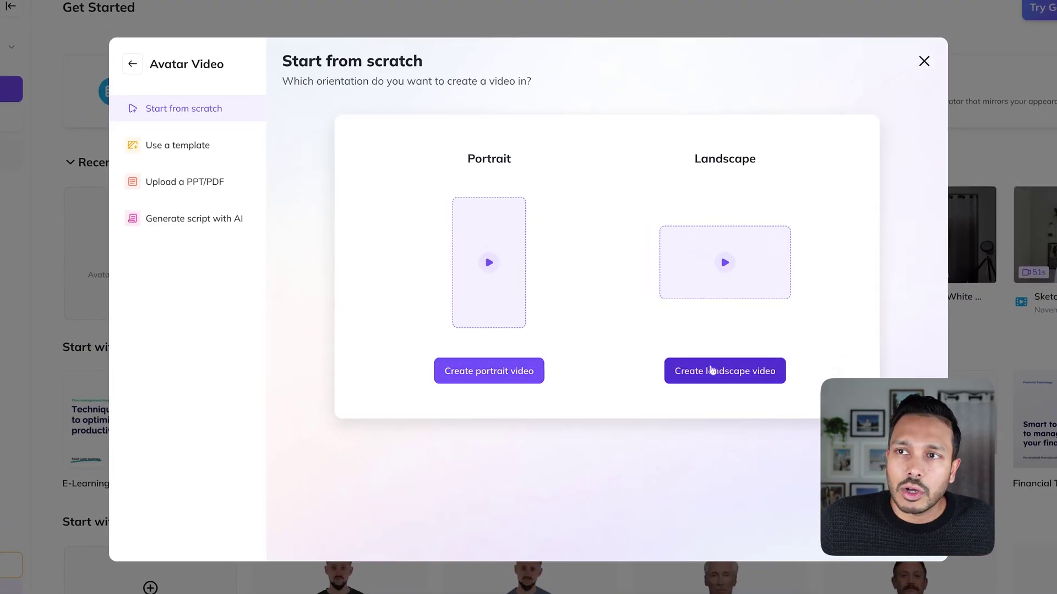
click(713, 373)
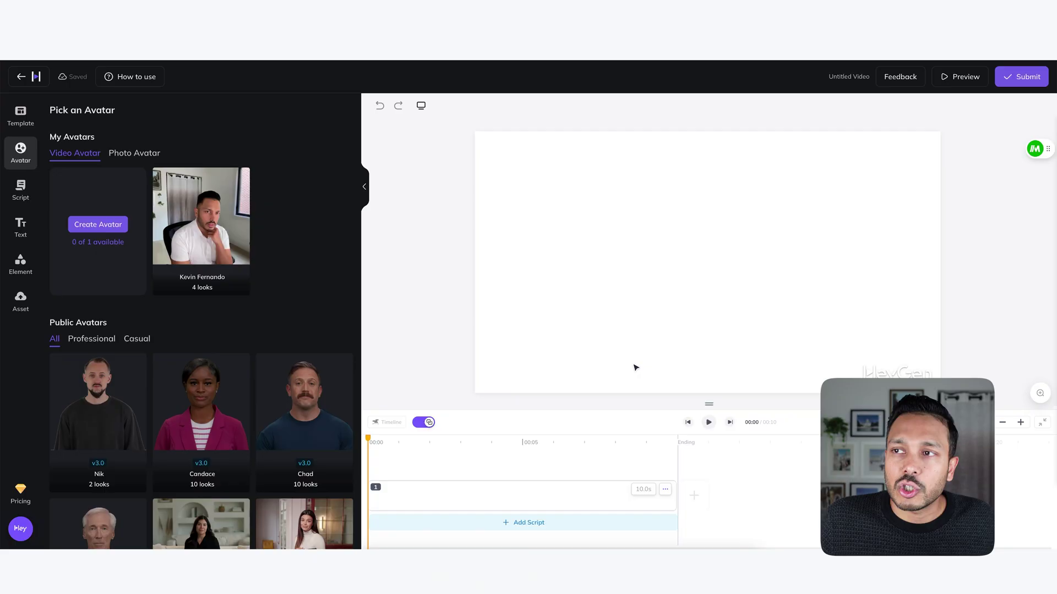
Place the custom avatar's new avatar.mov look on the canvas
click(212, 237)
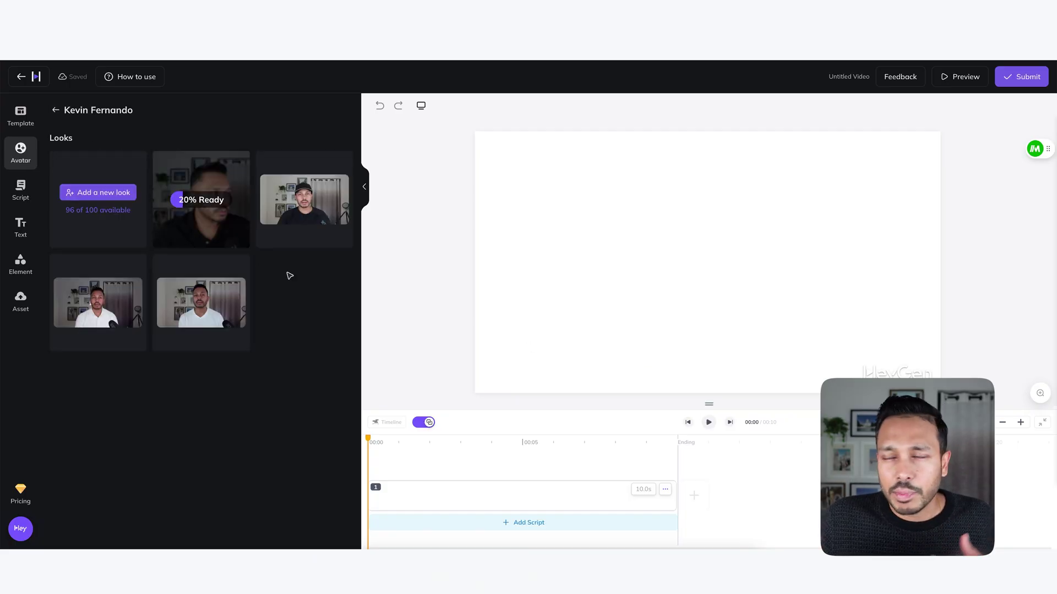
click(288, 204)
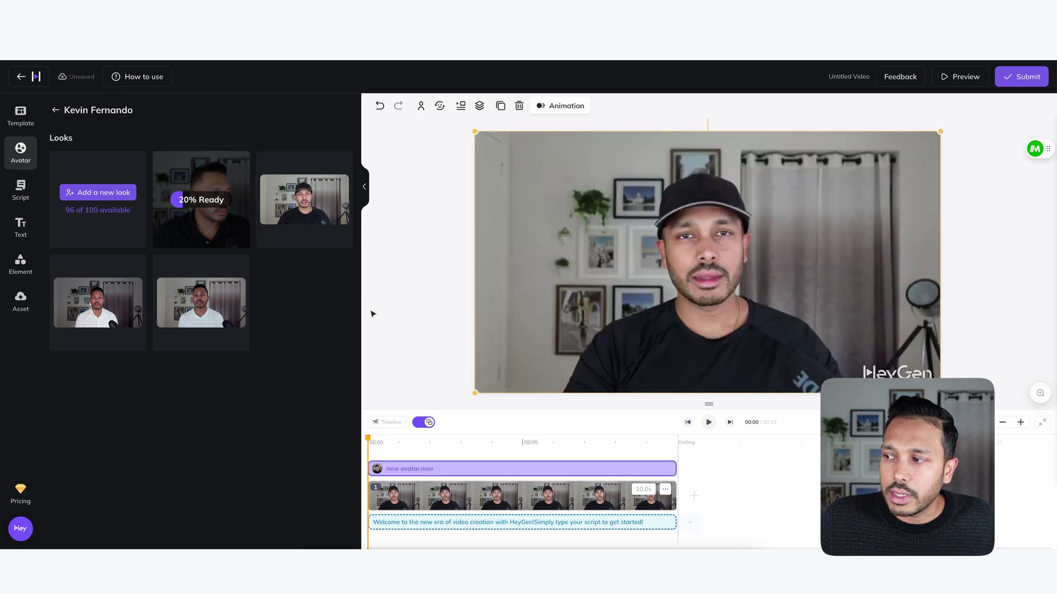
click(665, 523)
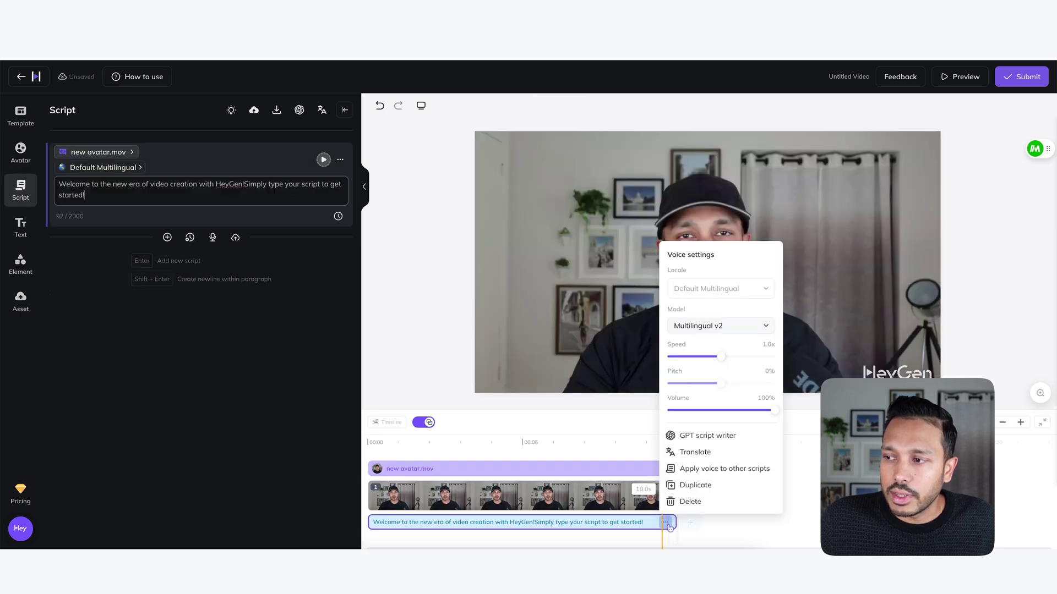
Replace the default welcome script with the uploaded local audio heygen audacity.wav
click(694, 501)
click(516, 523)
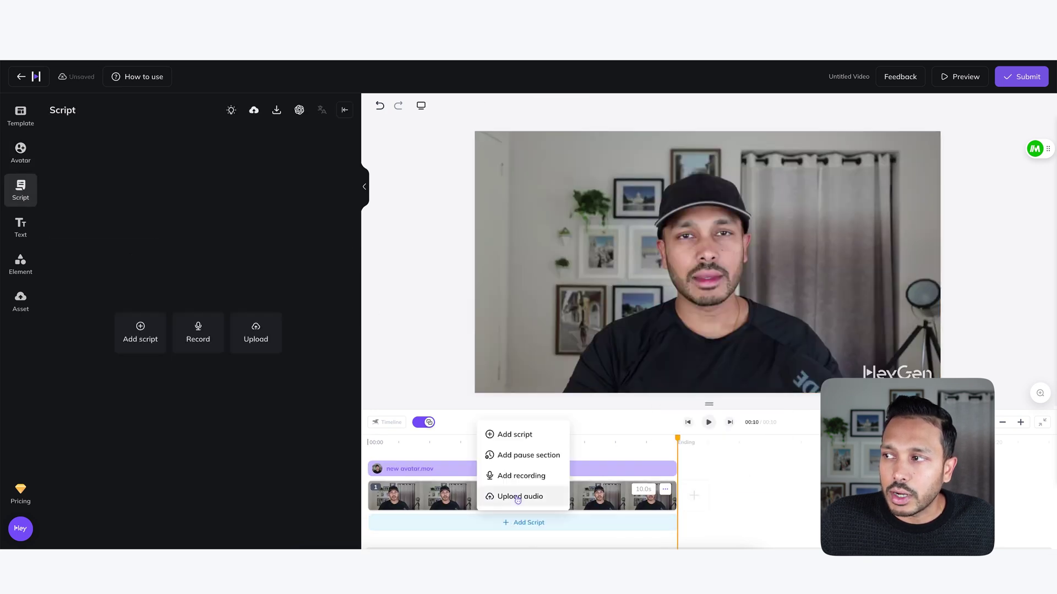
mouse_move(519, 498)
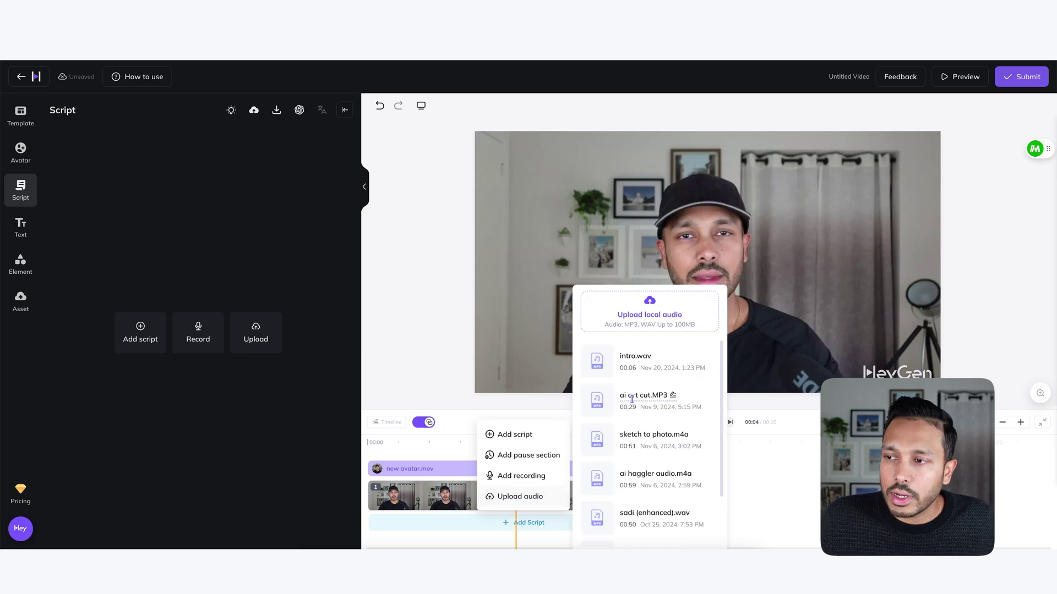
click(649, 311)
double_click(318, 169)
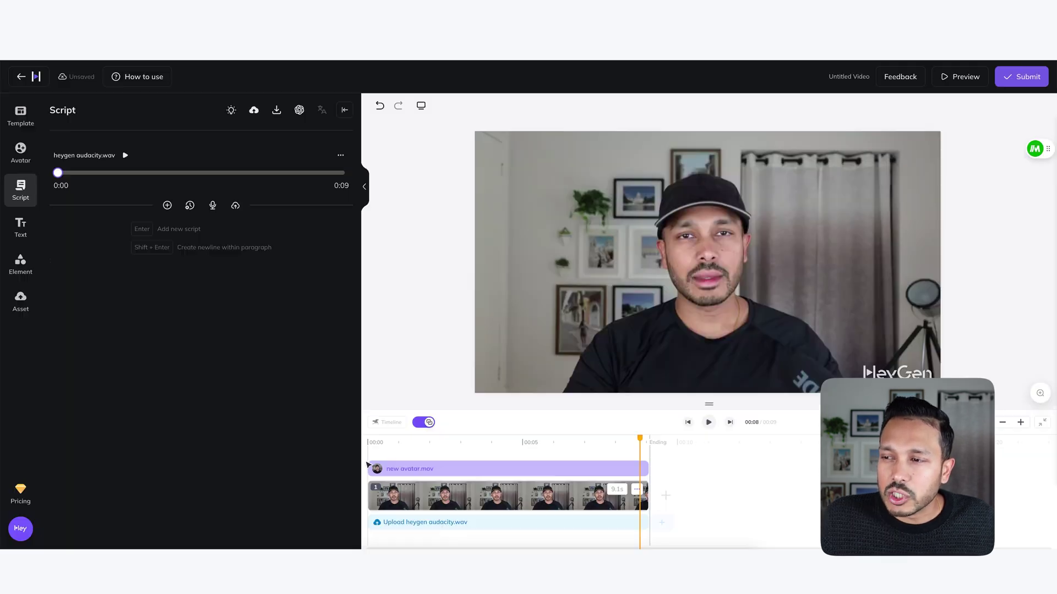
Preview the video from the start of the timeline, then pause playback
click(367, 465)
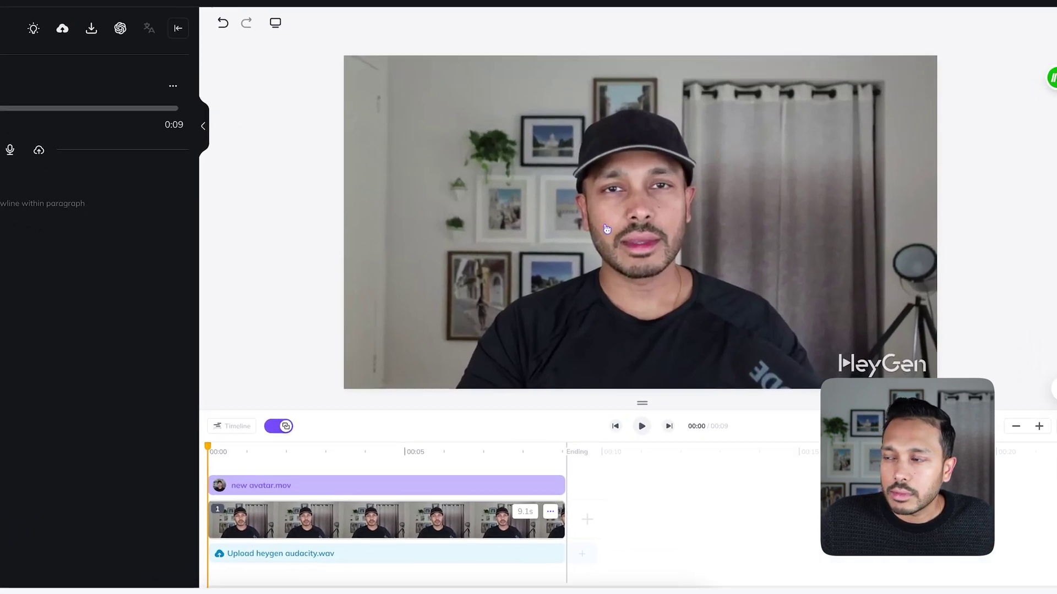
click(688, 308)
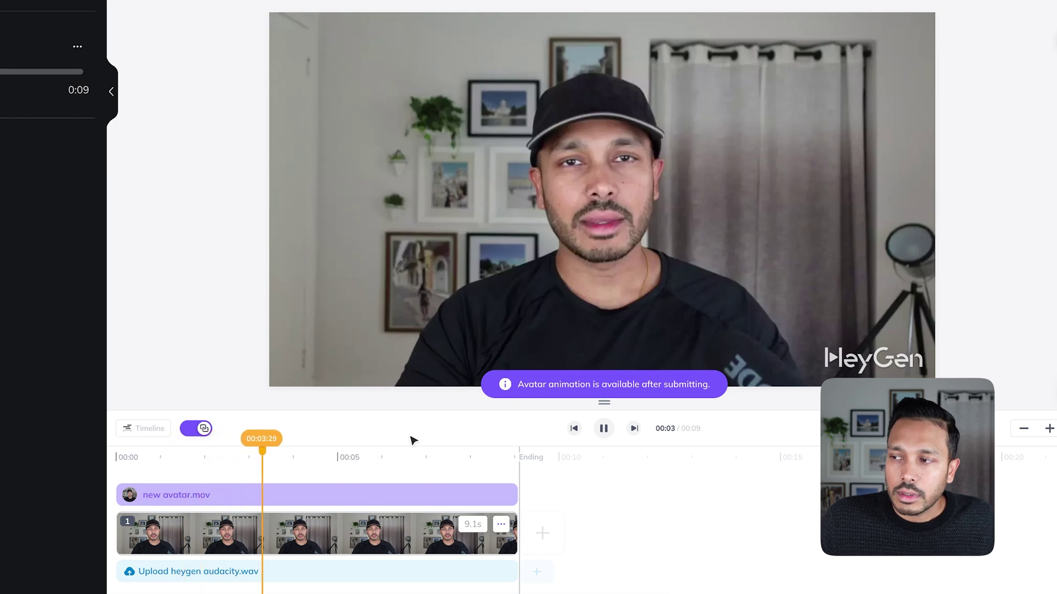
key(space)
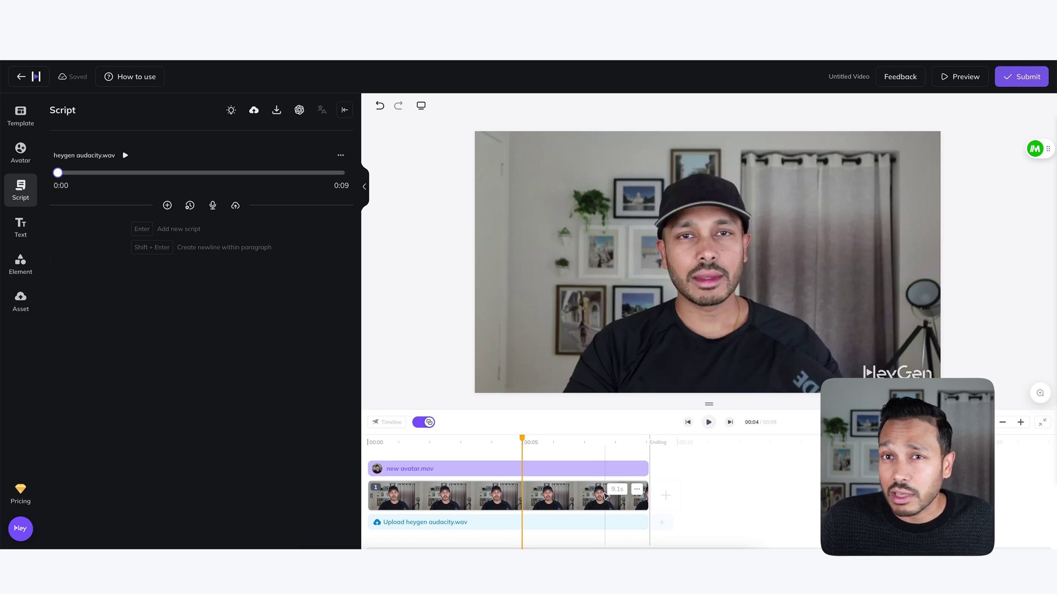
Submit the video for rendering named 'heygen example' in 1080p MP4 at 25 fps
click(1021, 77)
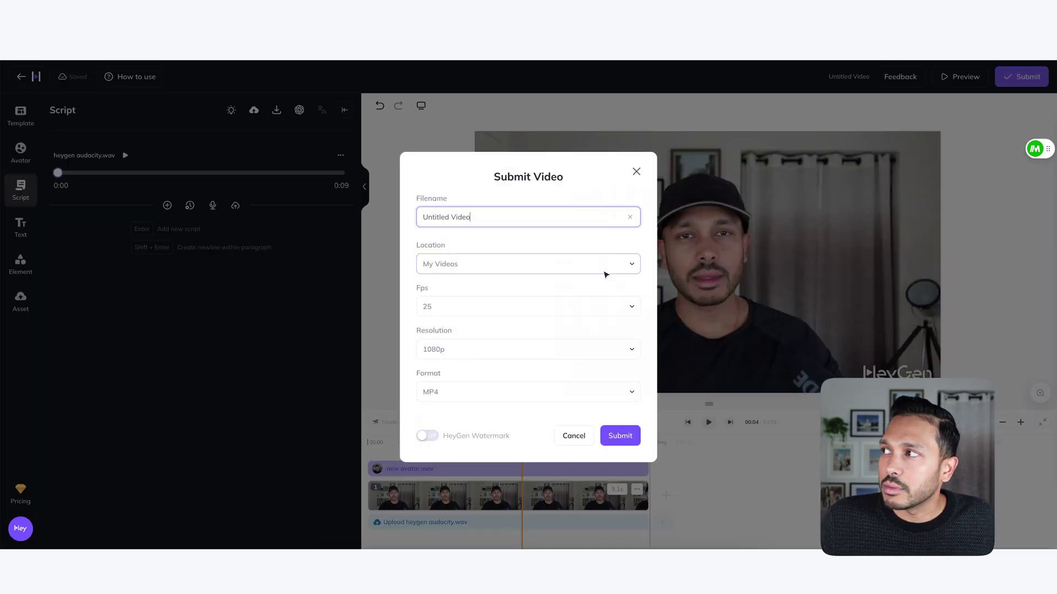
drag(473, 217, 423, 216)
text(heygen example)
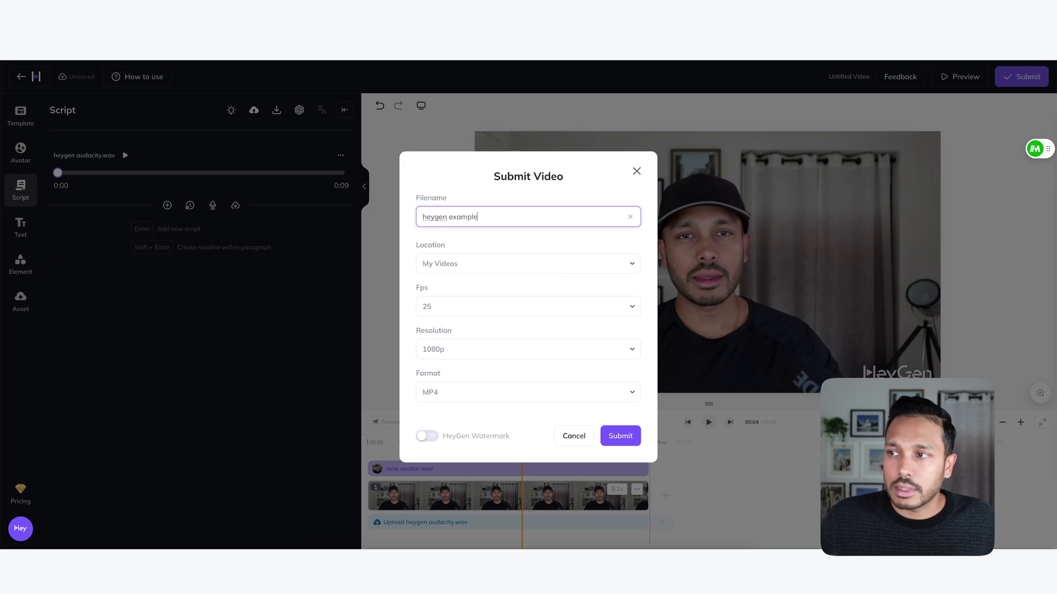
click(627, 436)
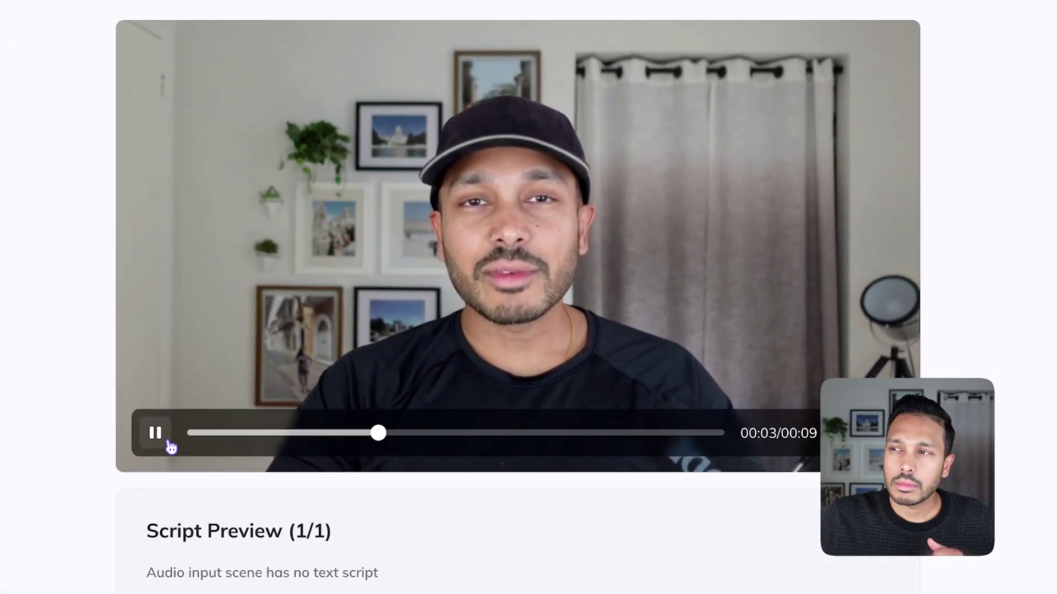
Download the 9-second heygen example video from its card menu in Recent creations
mouse_move(176, 415)
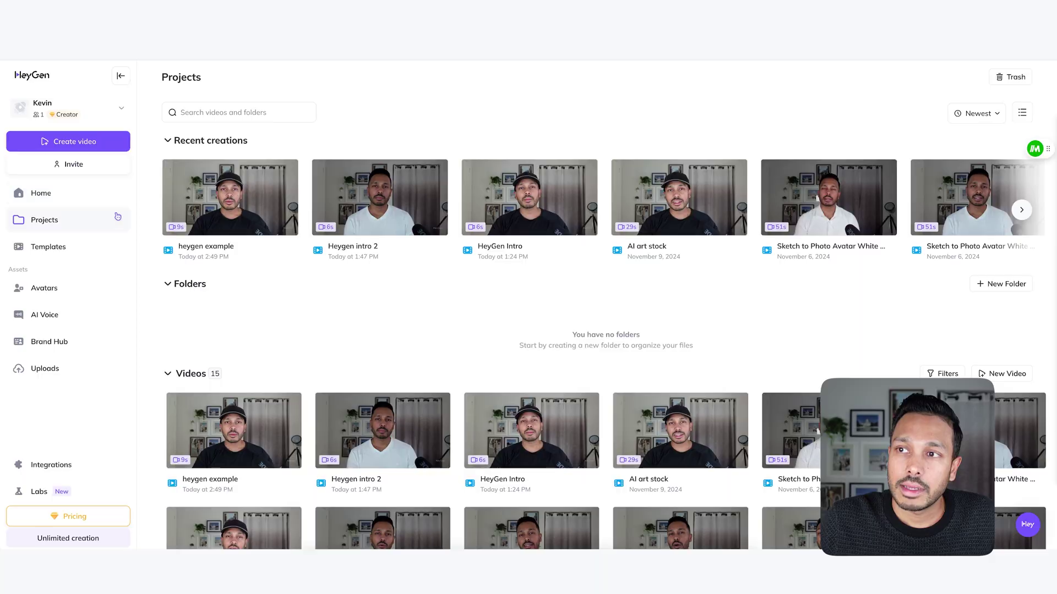
click(288, 167)
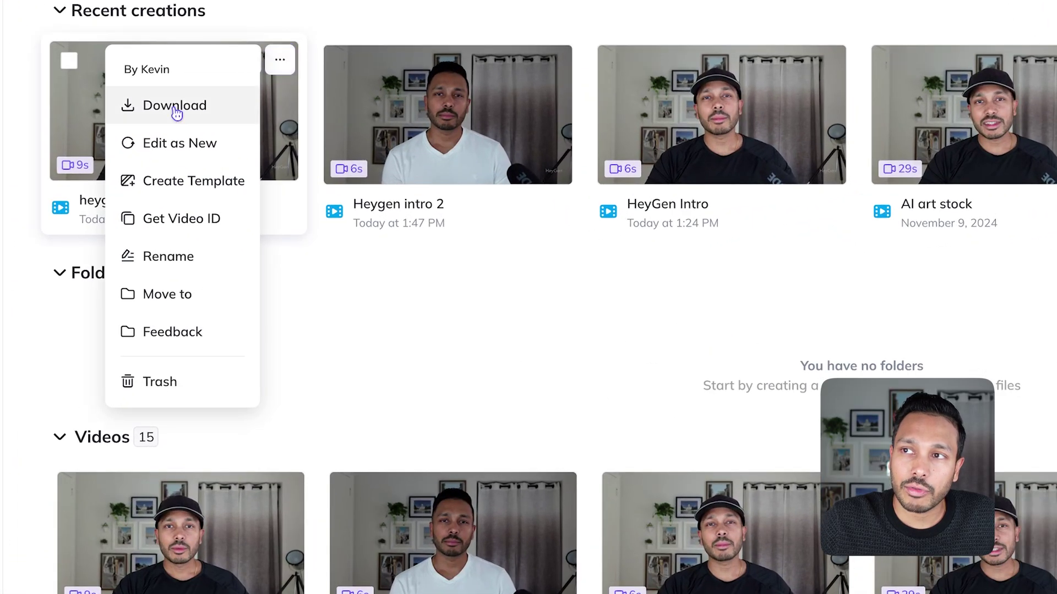
click(175, 112)
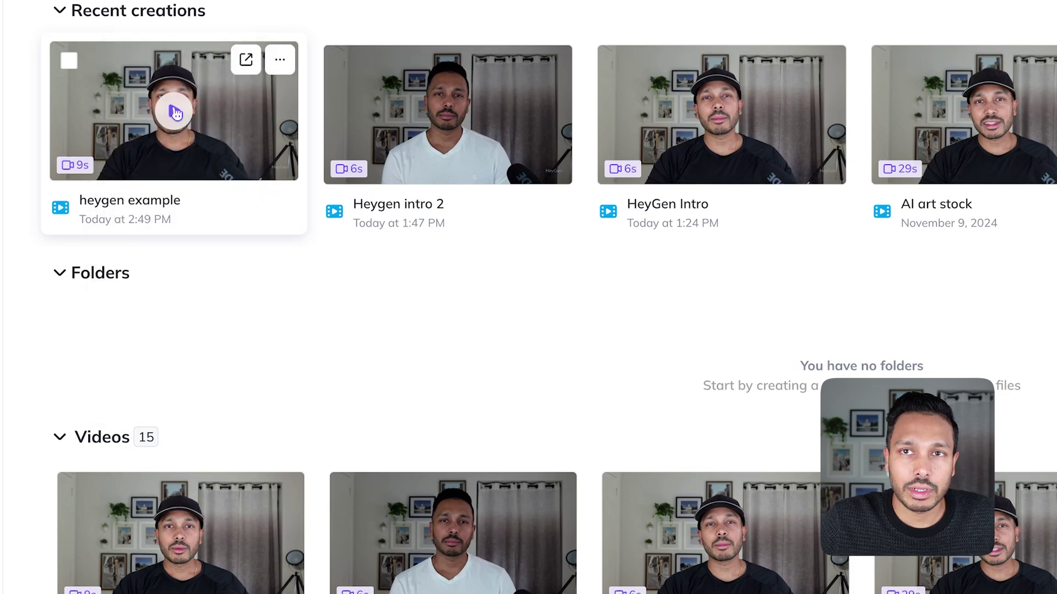